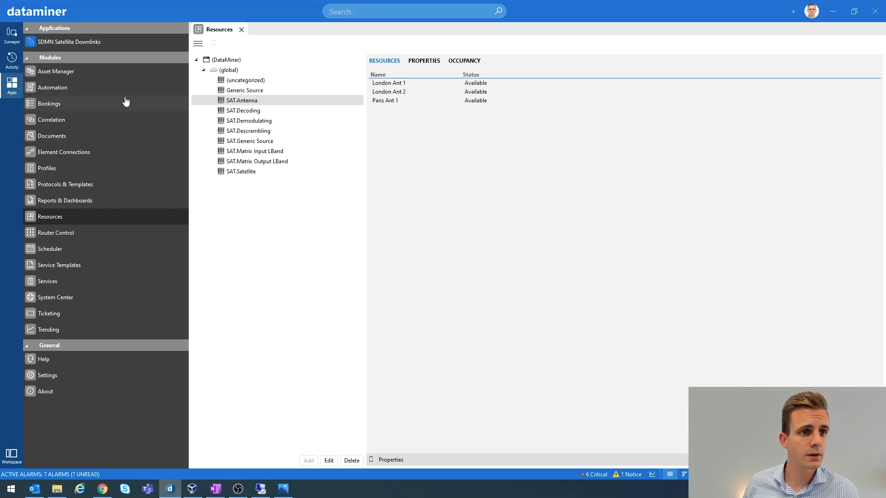
# Open the SDMN Satellite Downlinks app, view its configuration page, and close the app again.
pyautogui.click(56, 47)
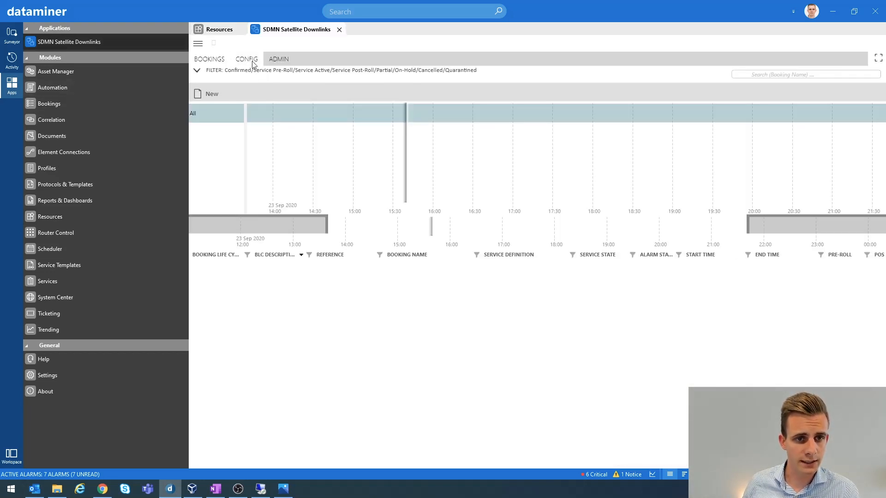
pyautogui.click(248, 60)
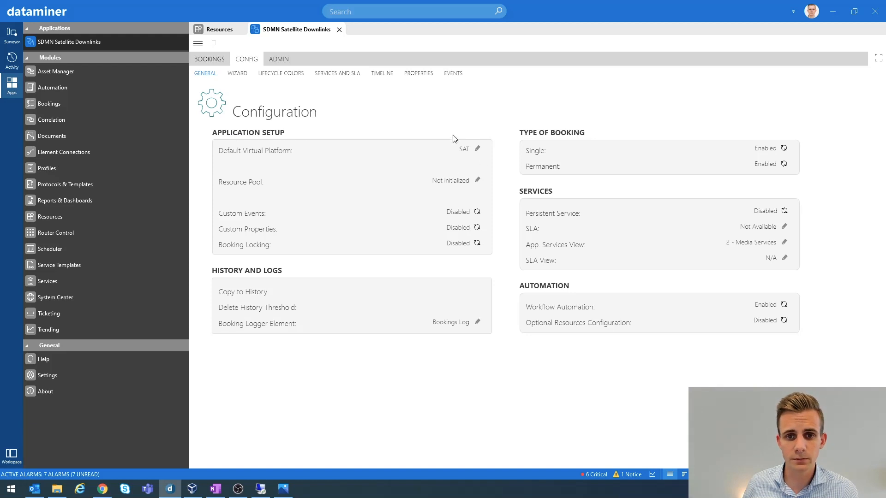
pyautogui.click(339, 30)
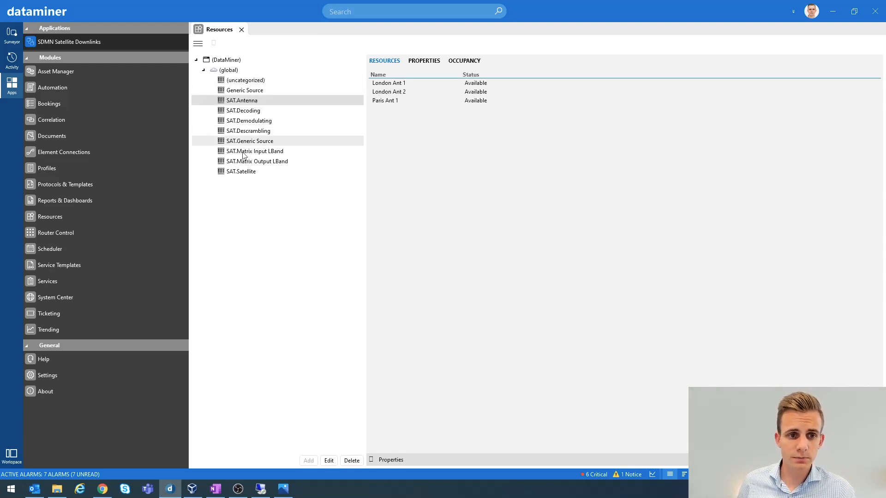
pyautogui.click(229, 72)
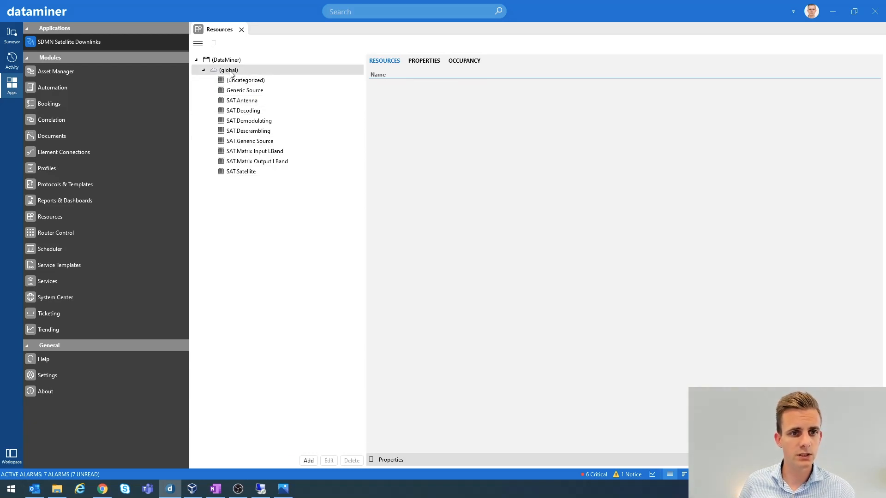
pyautogui.click(309, 461)
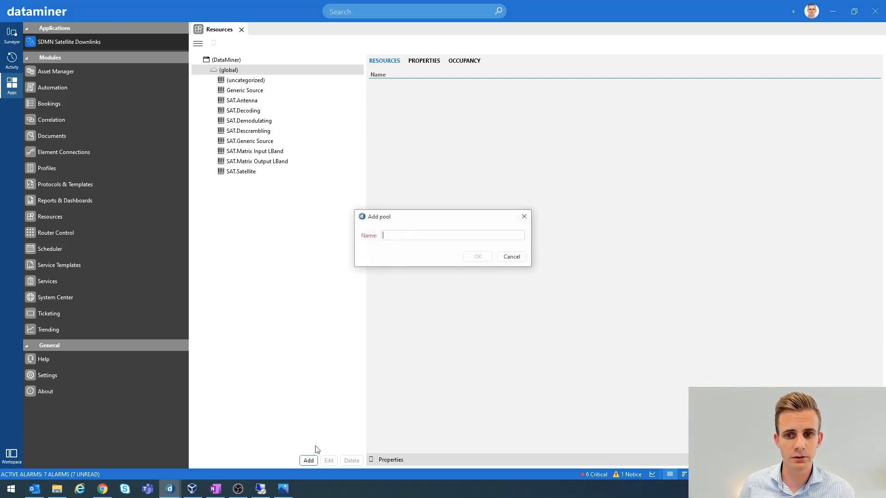
pyautogui.click(511, 257)
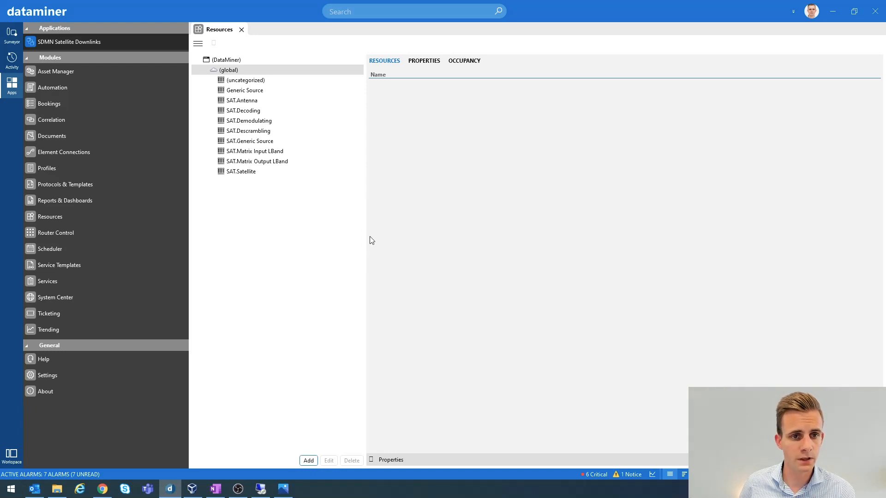
# Show the properties of the London Rx8200 1 Demod resource in the SAT.Demodulating pool and enlarge the properties pane.
pyautogui.click(255, 121)
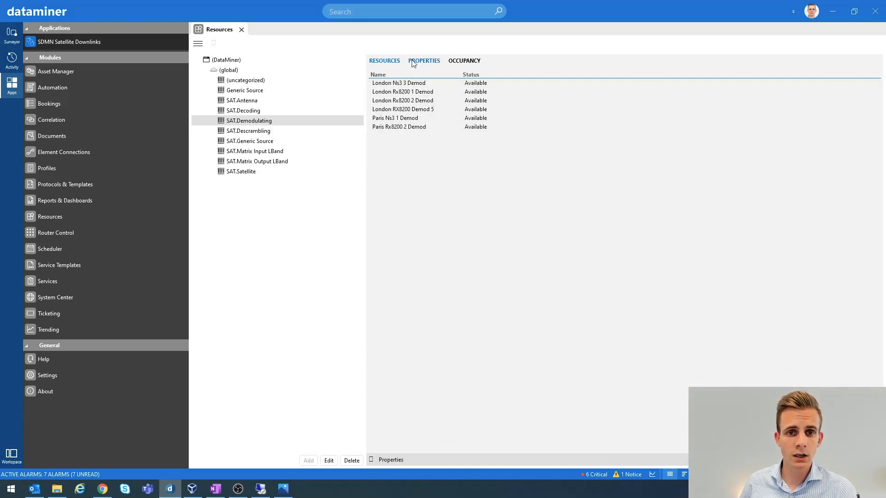
pyautogui.click(400, 92)
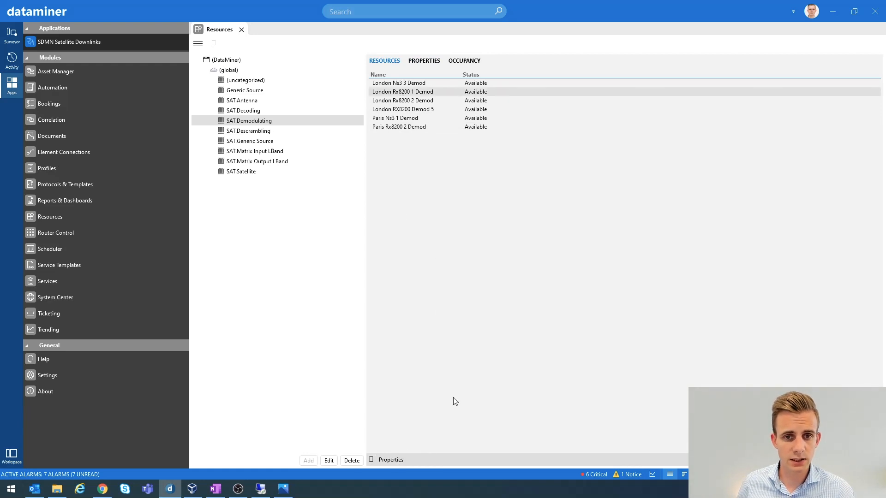
pyautogui.click(392, 460)
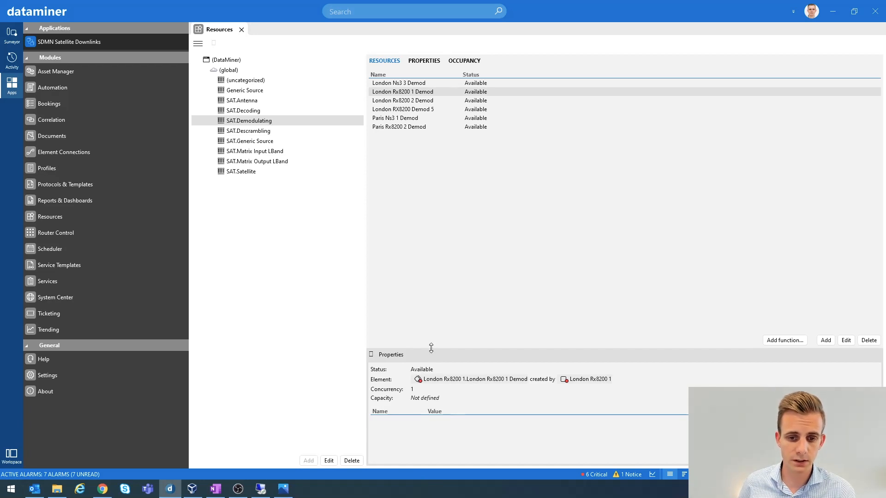
pyautogui.moveTo(434, 349); pyautogui.dragTo(438, 212)
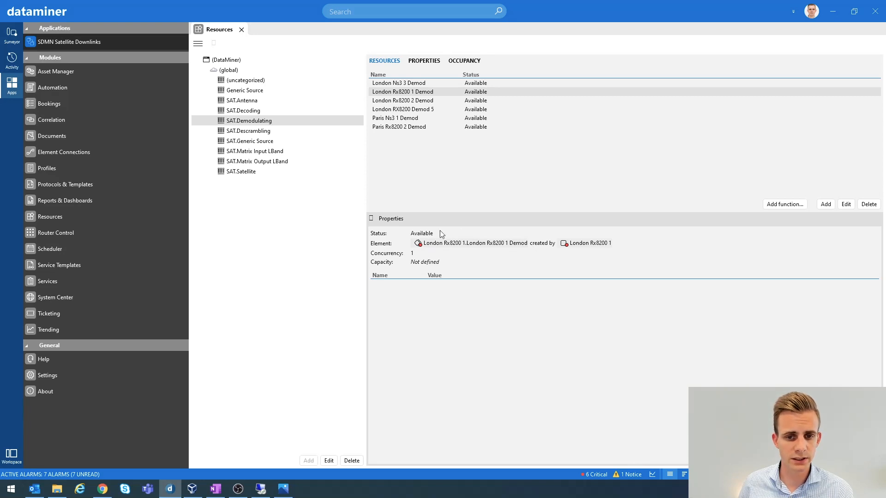
# Expand the 1 - Infrastructure view in the Surveyor and open the add resource property dialog without adding a property.
pyautogui.click(11, 34)
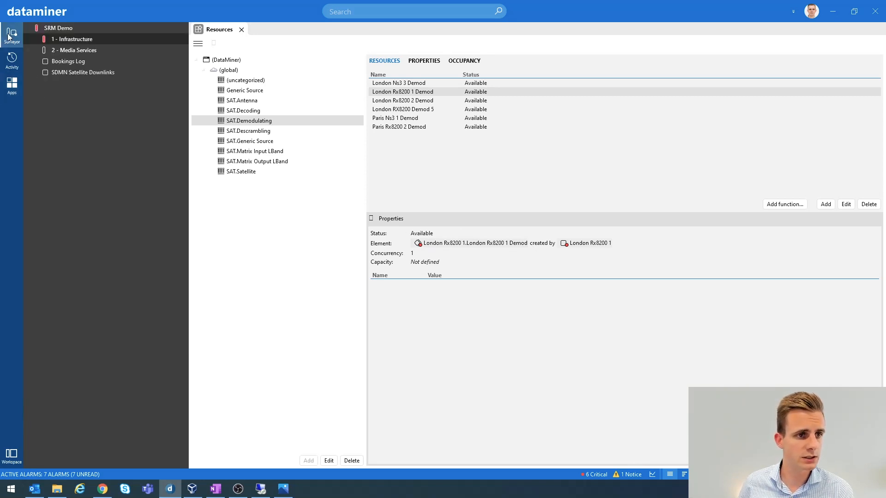
pyautogui.click(36, 39)
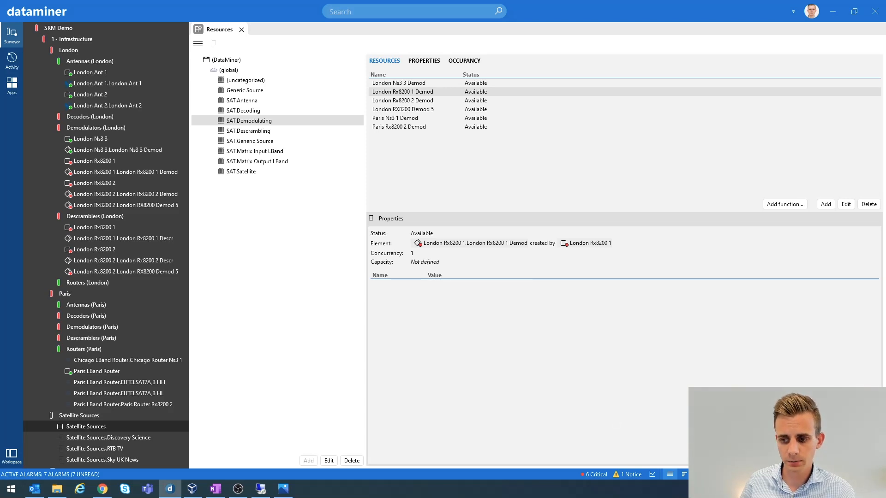
pyautogui.moveTo(454, 210); pyautogui.dragTo(556, 253)
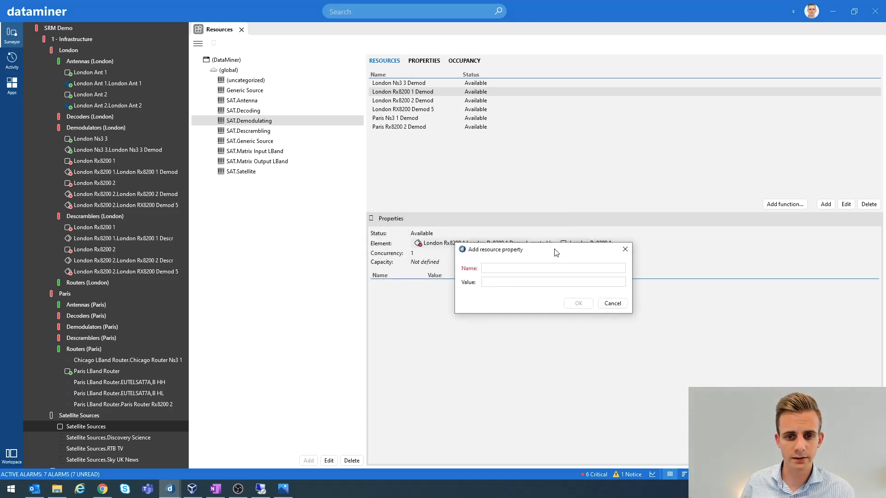
pyautogui.click(612, 305)
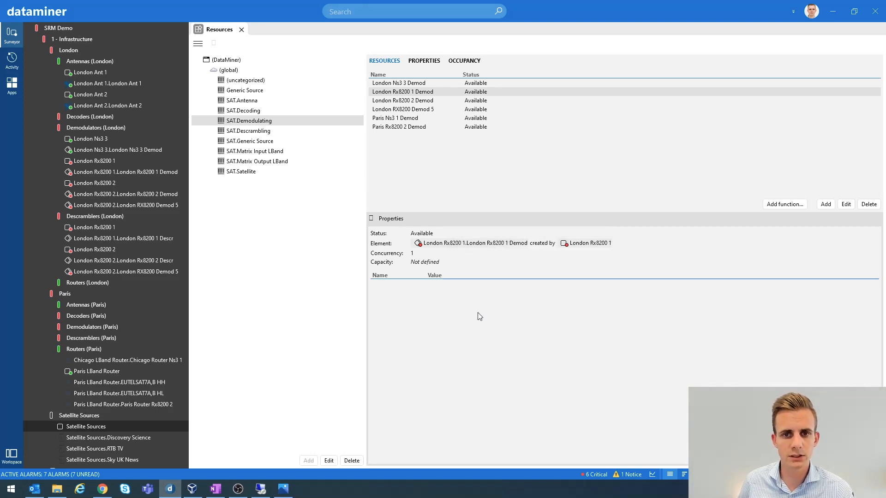
# Review the SAT.Demodulating pool's properties and the occupancy timeline of its resources.
pyautogui.click(424, 62)
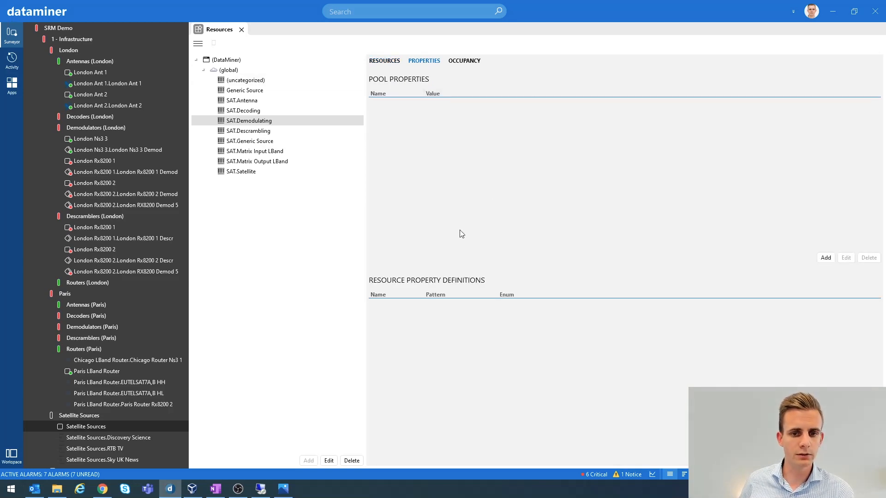
pyautogui.click(461, 62)
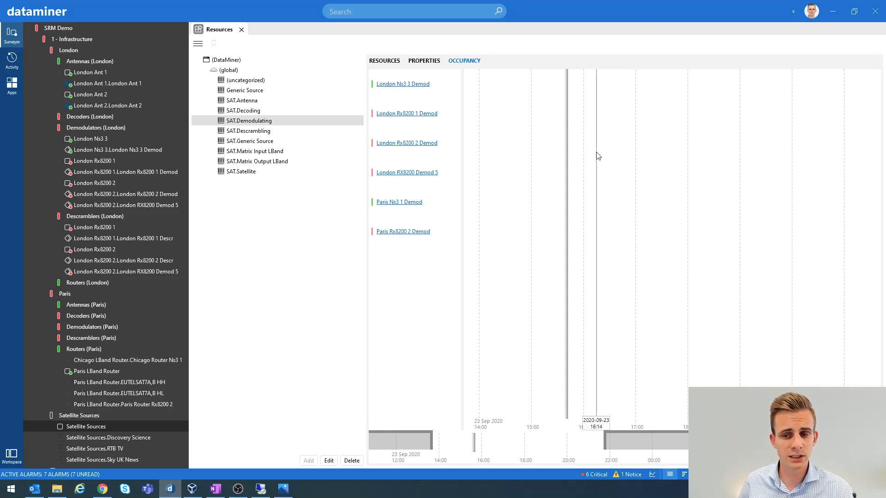
pyautogui.scroll(-7, 579, 139)
pyautogui.scroll(6, 579, 139)
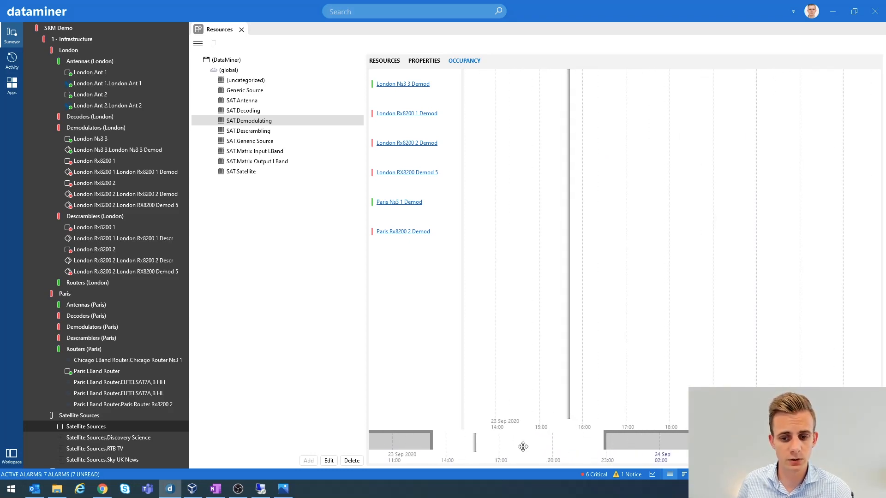
pyautogui.moveTo(523, 446)
pyautogui.mouseDown()
pyautogui.moveTo(619, 441)
pyautogui.moveTo(526, 440)
pyautogui.mouseUp()
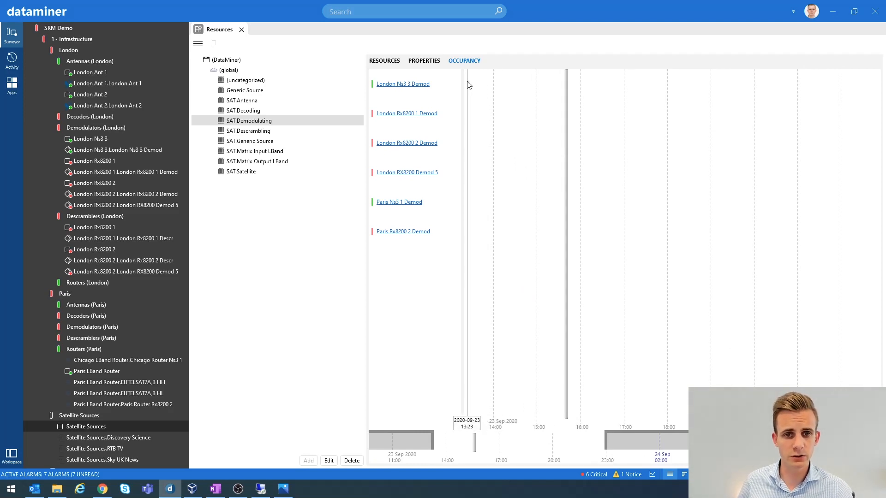
# Open the London Rx8200 1 Demod resource for editing and enlarge the dialog to show all its capabilities.
pyautogui.click(386, 63)
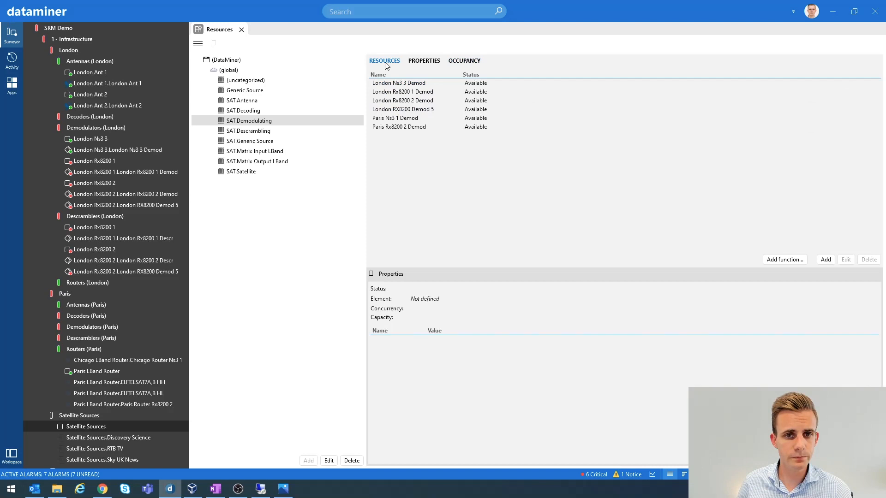
pyautogui.doubleClick(402, 95)
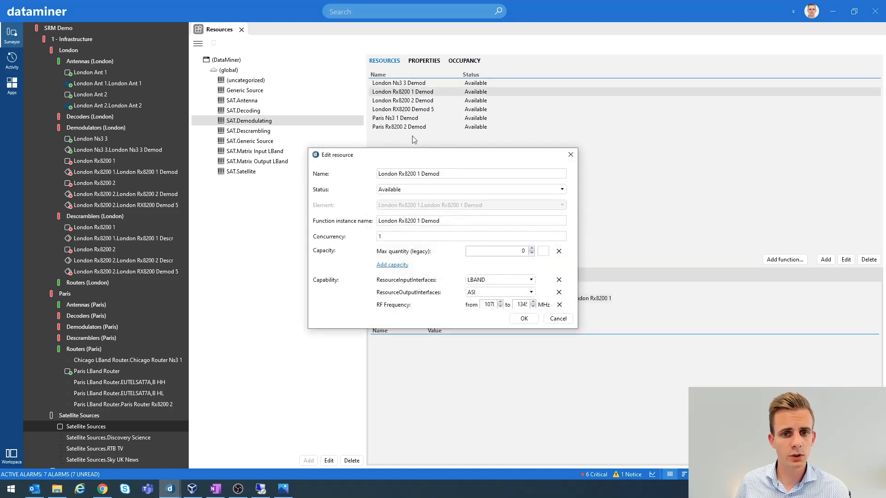
pyautogui.moveTo(426, 155); pyautogui.dragTo(429, 89)
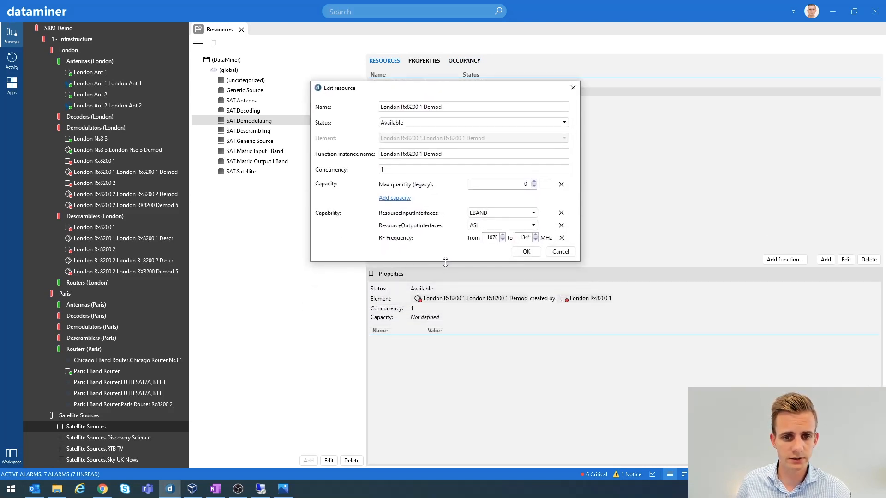
pyautogui.moveTo(444, 262); pyautogui.dragTo(454, 353)
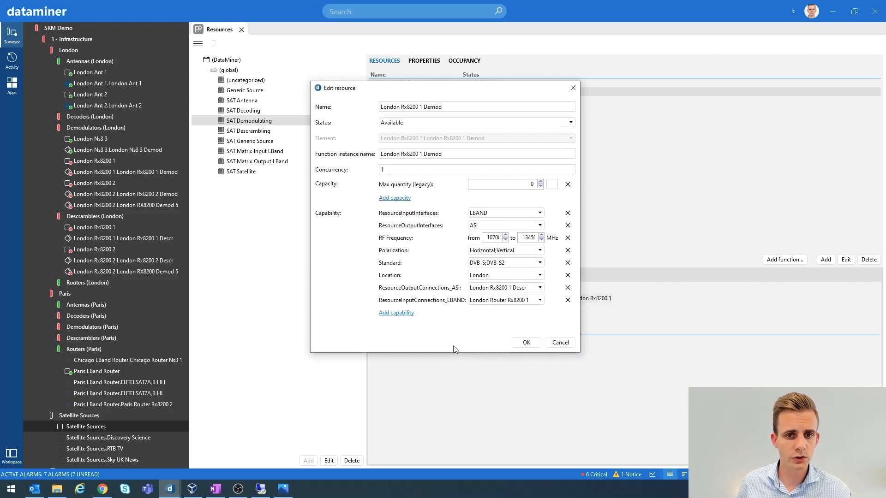
# Inspect the resource's name, status options, function instance name and concurrency, then cancel the edit dialog.
pyautogui.moveTo(441, 107); pyautogui.dragTo(377, 109)
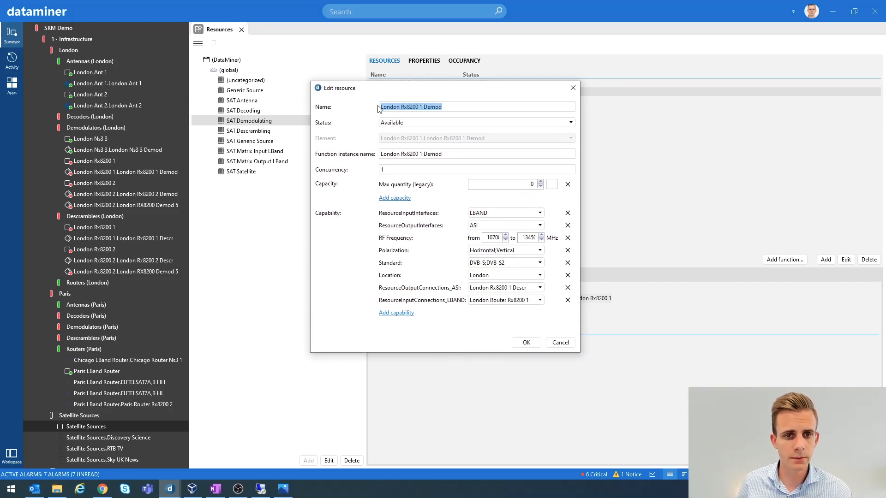
pyautogui.click(427, 123)
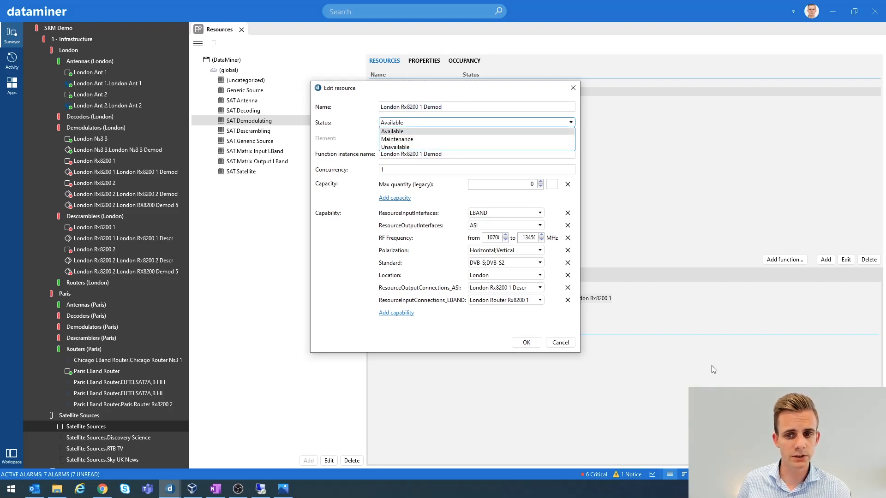
pyautogui.click(361, 125)
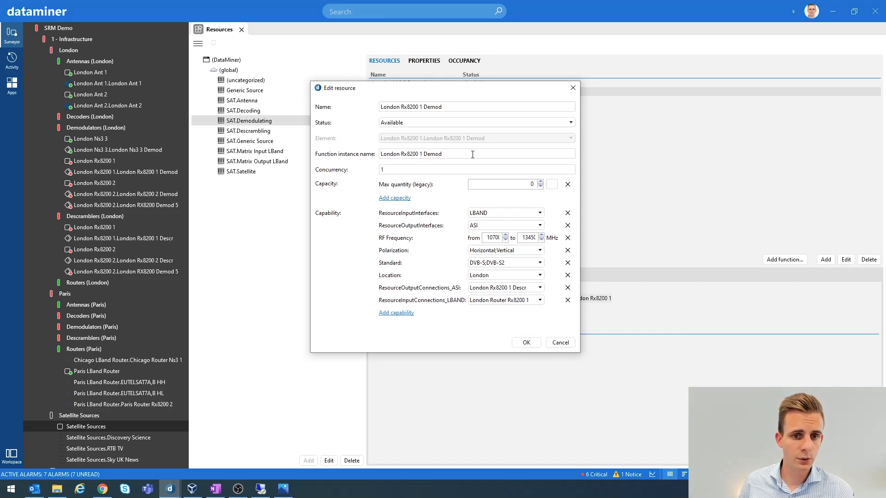
pyautogui.moveTo(472, 154); pyautogui.dragTo(381, 159)
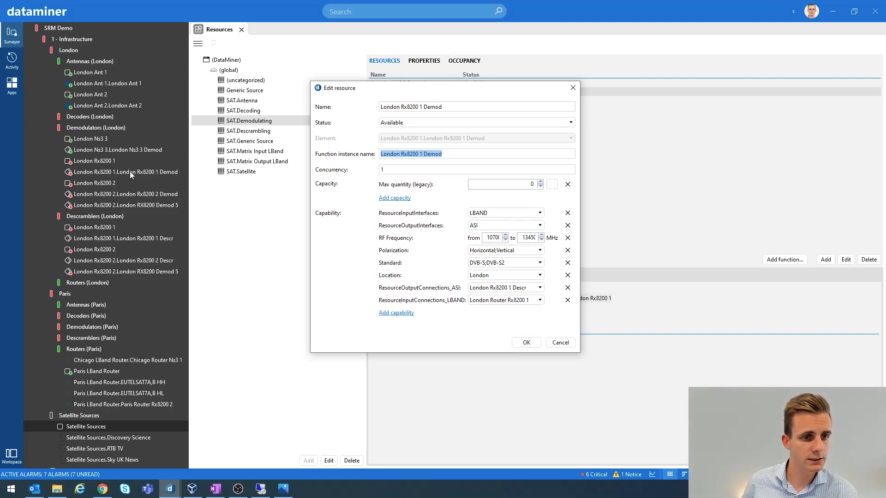
pyautogui.click(389, 172)
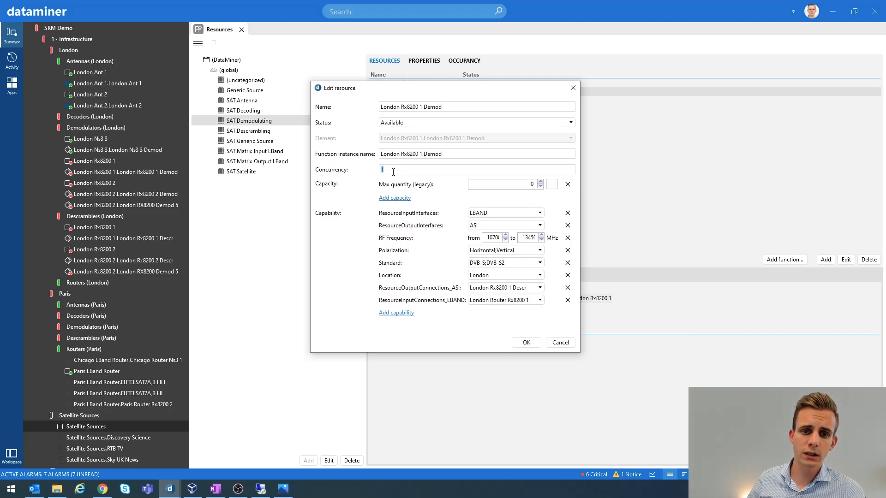
pyautogui.click(376, 171)
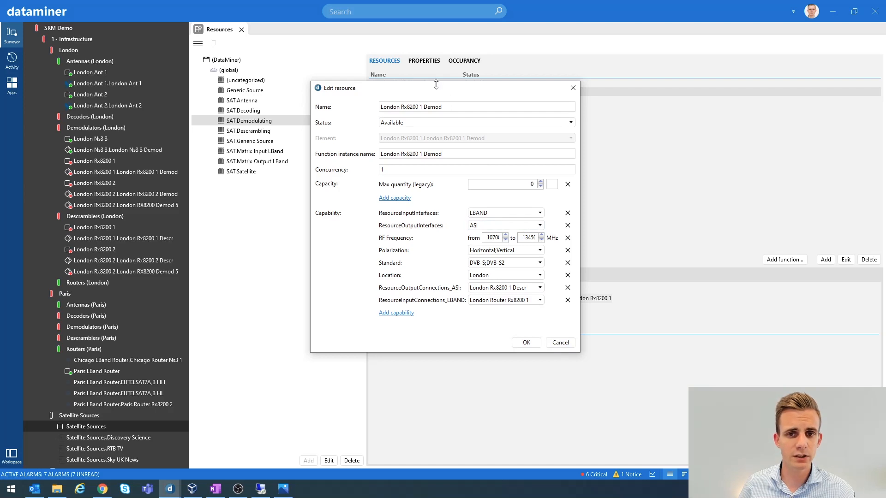
pyautogui.moveTo(436, 87); pyautogui.dragTo(479, 87)
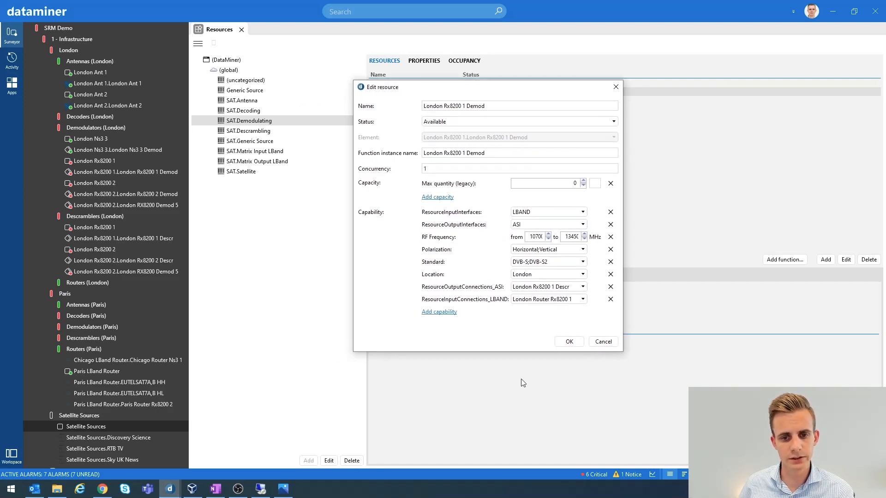
pyautogui.click(602, 342)
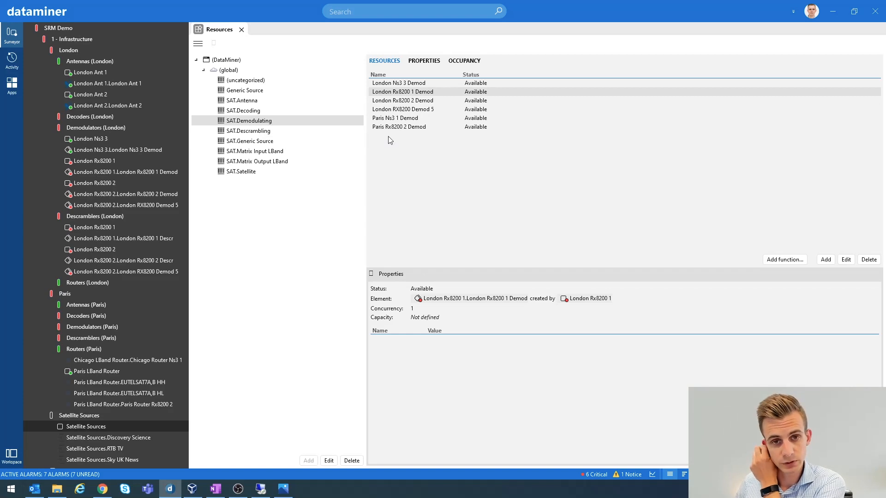
# Open the Add function dialog and expand the Decoding and Demodulating functions to compare the Ericsson RX8200 and Novelsat NS2000 variants.
pyautogui.click(784, 260)
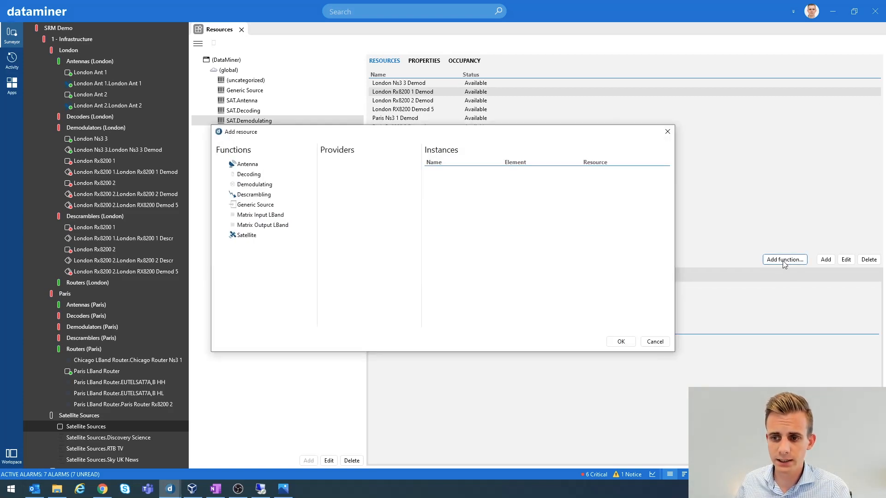
pyautogui.moveTo(505, 133); pyautogui.dragTo(586, 105)
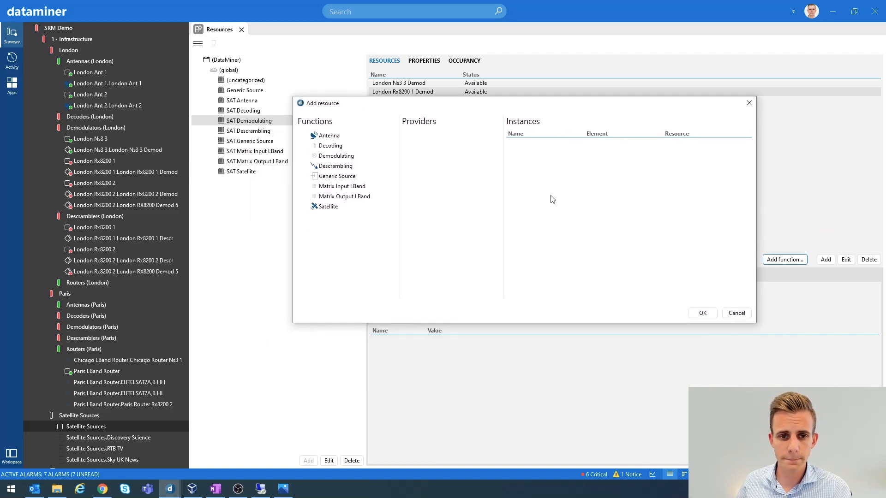
pyautogui.click(329, 145)
pyautogui.click(302, 146)
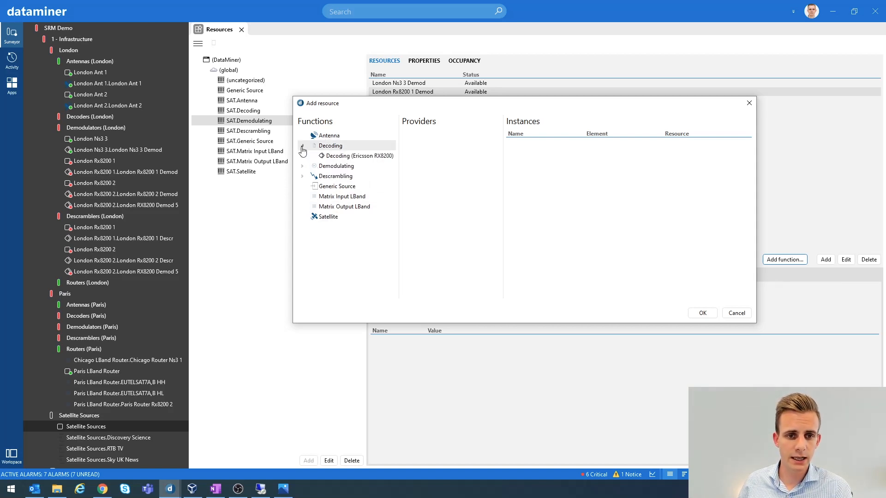
pyautogui.click(302, 145)
pyautogui.click(302, 155)
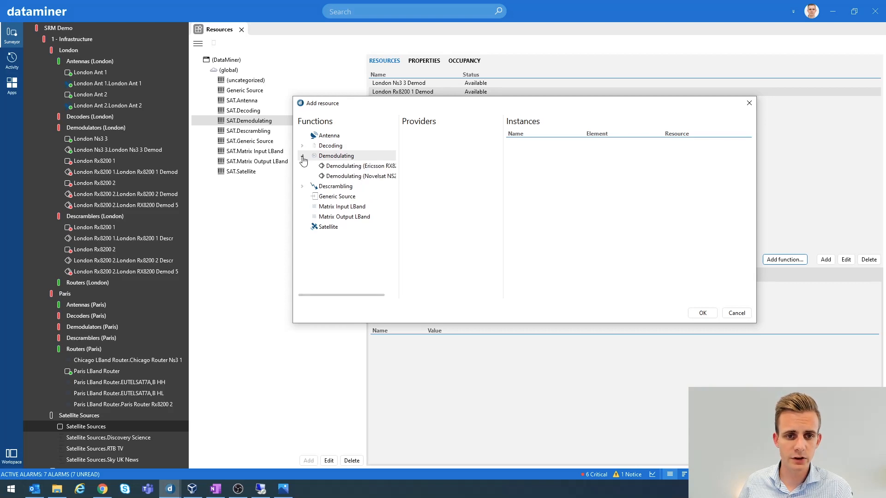
pyautogui.click(353, 170)
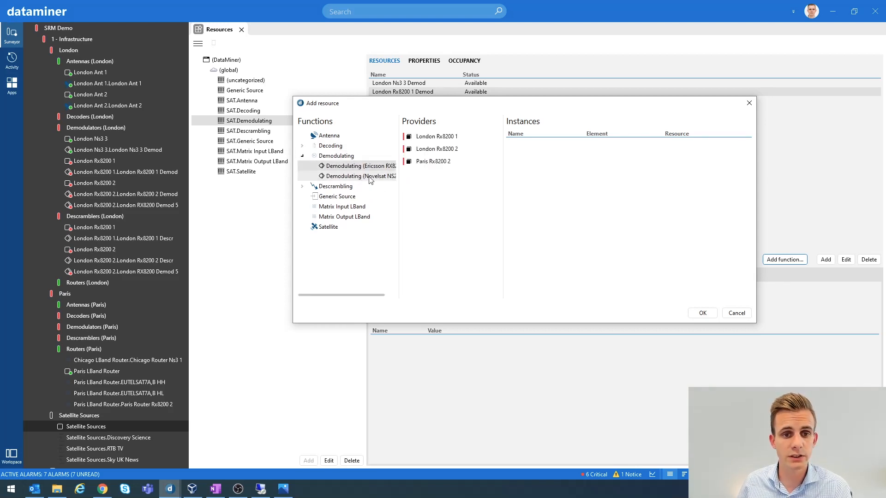
pyautogui.click(365, 177)
pyautogui.click(353, 170)
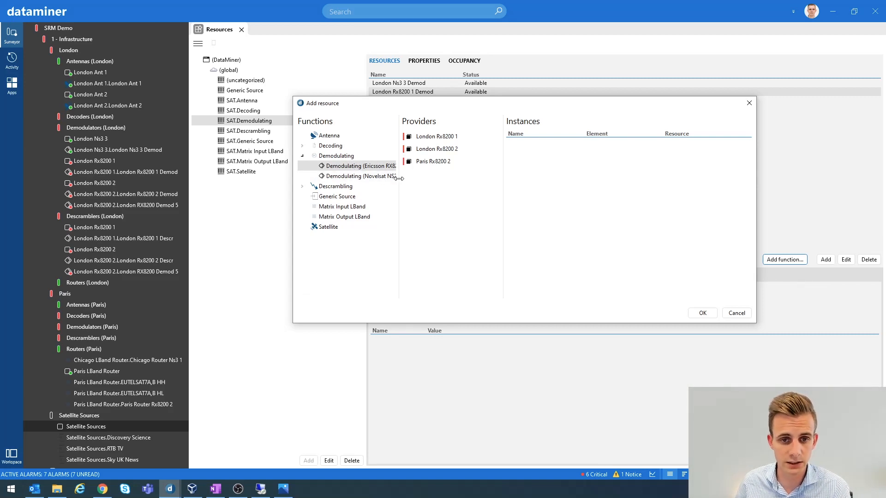
pyautogui.moveTo(399, 181); pyautogui.dragTo(416, 181)
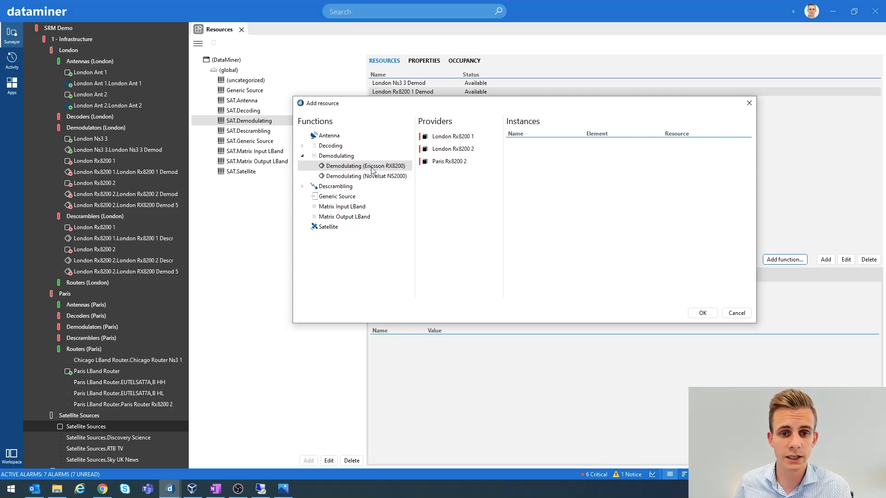
pyautogui.moveTo(416, 189); pyautogui.dragTo(389, 191)
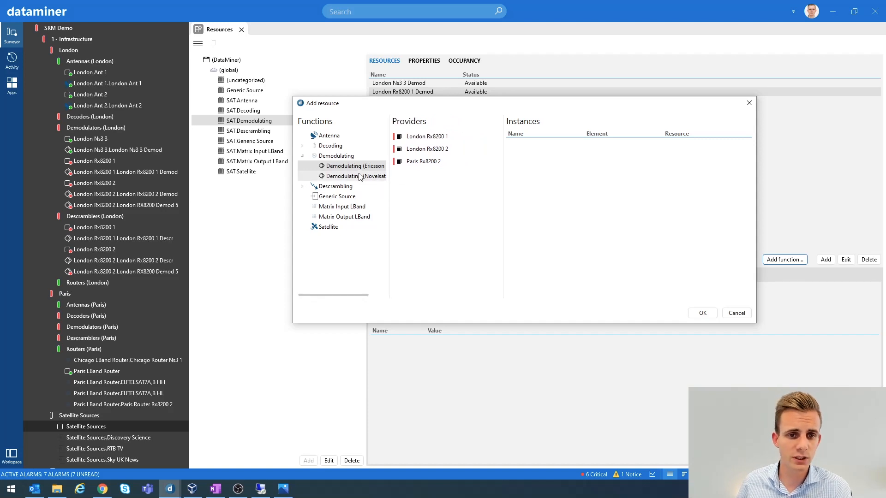
# Review the instances for the London Rx8200 1 provider and the Novelsat demodulating providers, then cancel the dialog.
pyautogui.click(424, 138)
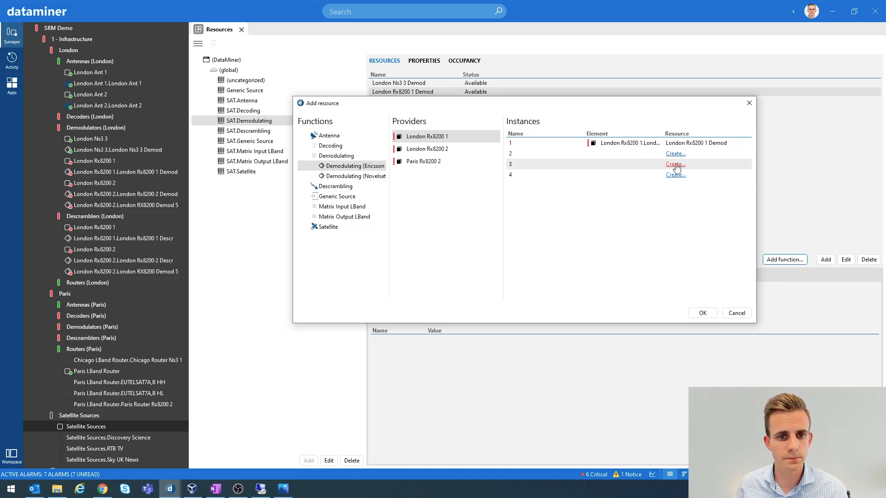
pyautogui.click(355, 176)
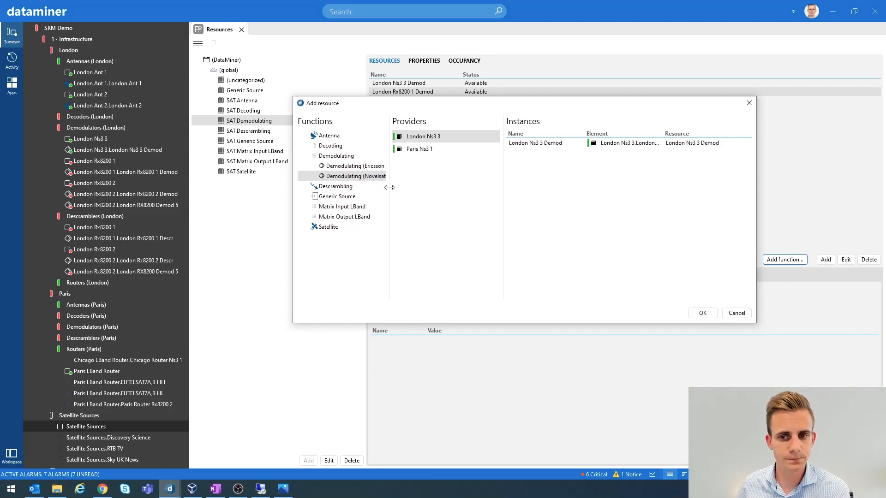
pyautogui.click(351, 166)
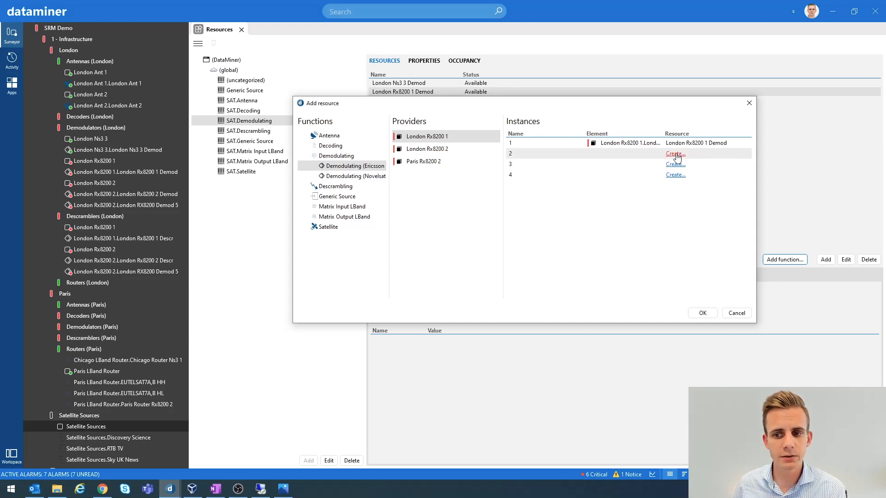
pyautogui.click(736, 313)
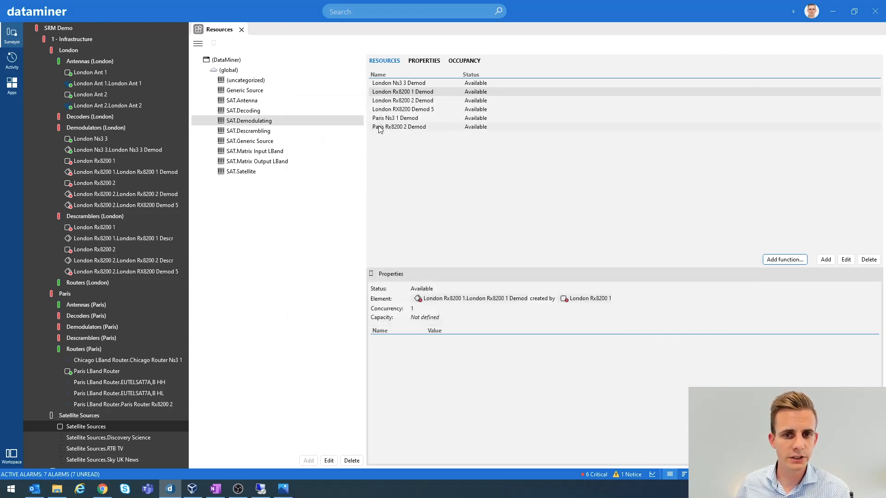
# Open the London RX8200 Demod 5 resource for editing, inspect its name, function instance name and concurrency, then cancel.
pyautogui.click(396, 111)
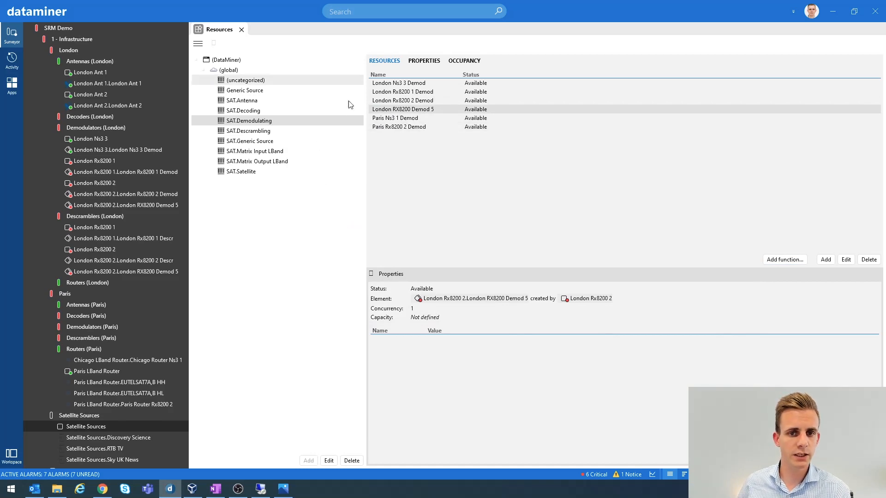
pyautogui.doubleClick(422, 110)
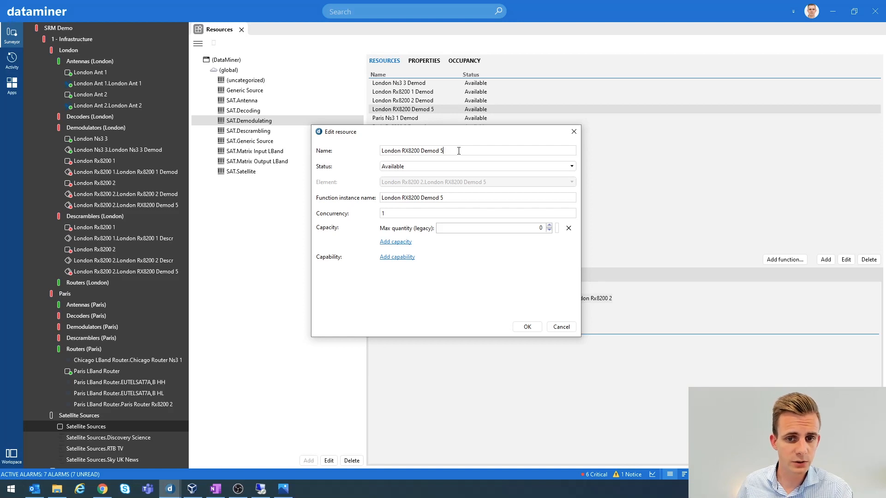
pyautogui.moveTo(459, 151); pyautogui.dragTo(376, 154)
pyautogui.press('Tab')
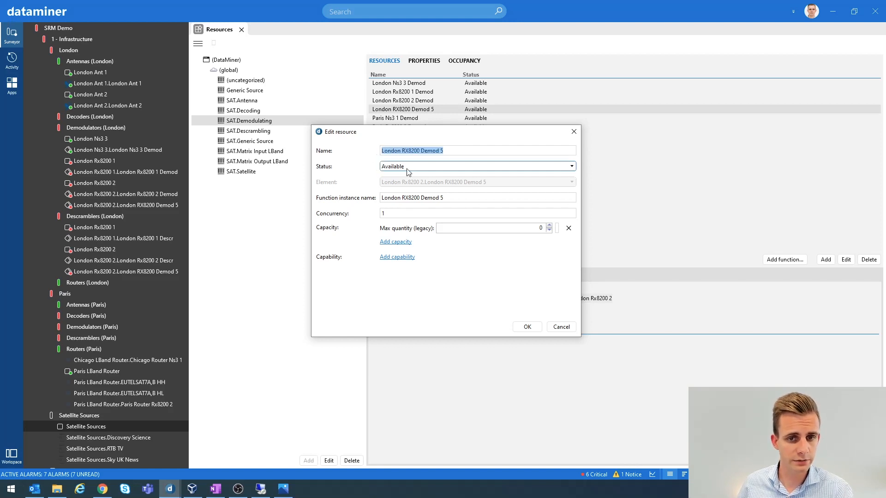
pyautogui.moveTo(444, 197); pyautogui.dragTo(376, 203)
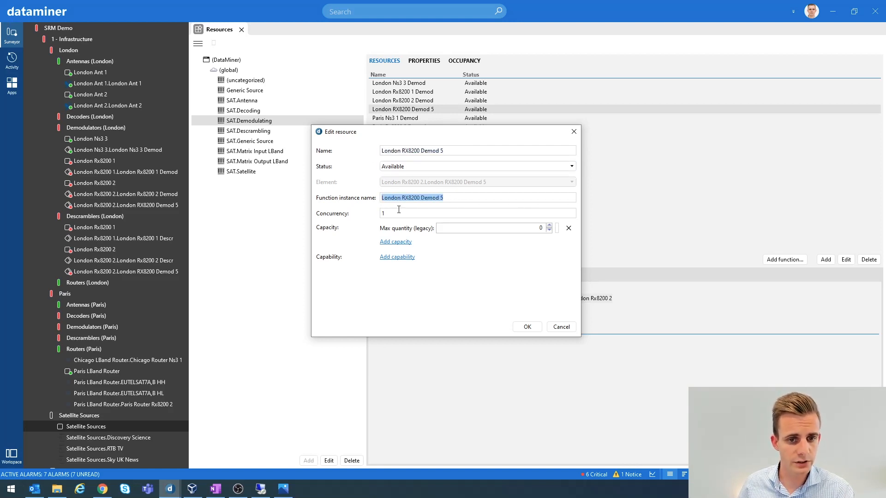
pyautogui.click(400, 213)
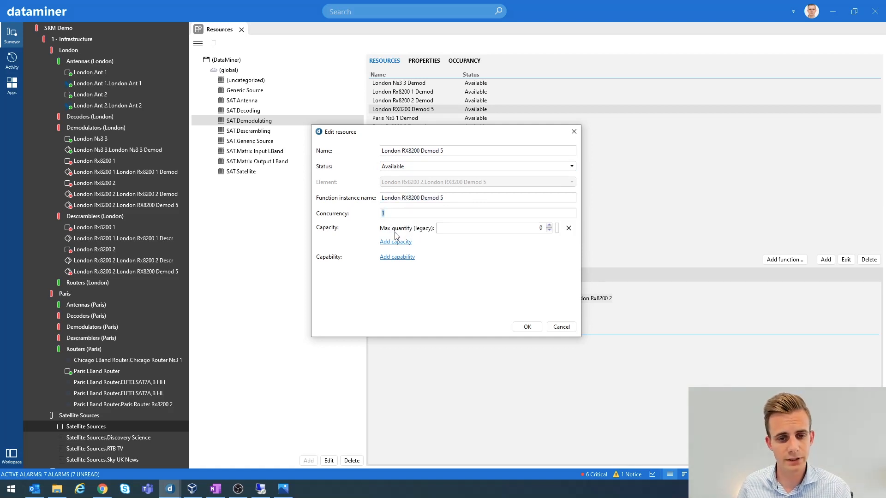
pyautogui.click(549, 329)
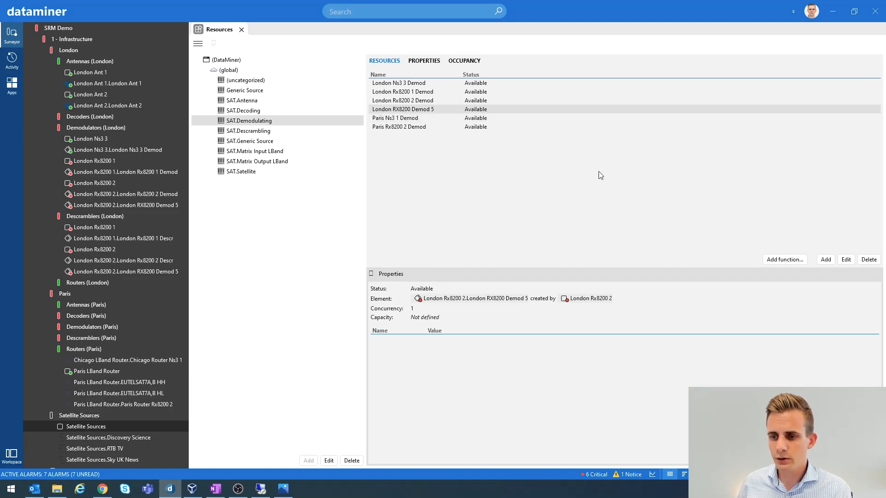
# Open the Add resource dialog for the SAT.Demodulating pool and enlarge it.
pyautogui.click(826, 260)
pyautogui.moveTo(395, 183); pyautogui.dragTo(483, 162)
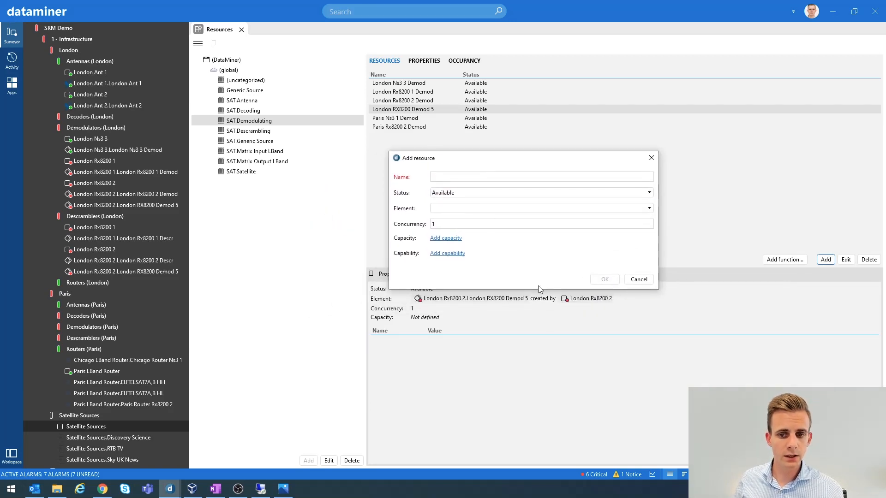
pyautogui.moveTo(538, 291); pyautogui.dragTo(539, 323)
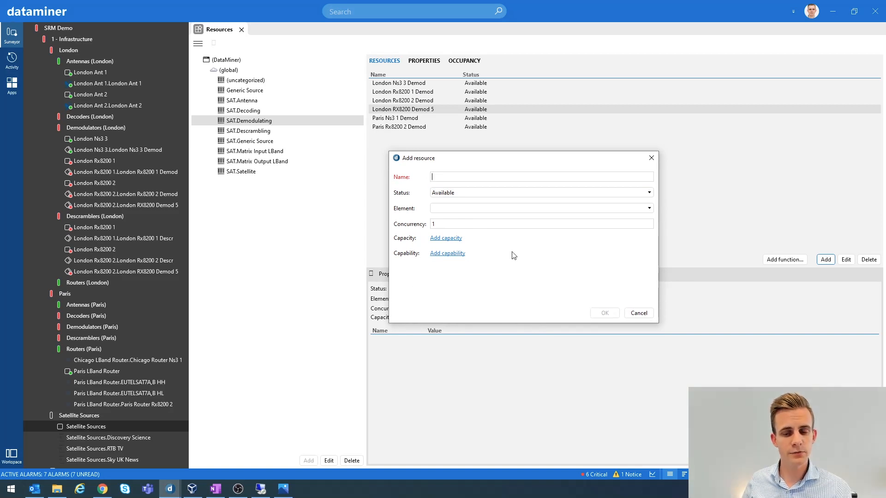